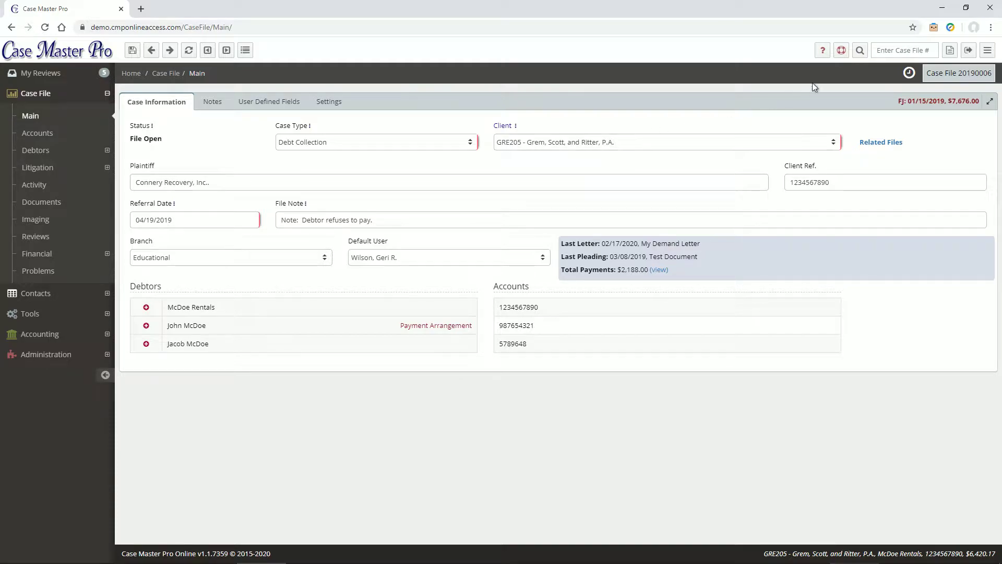
Step: Create a new debt collection case file with the suggested file number and assign ABC002 - ABC Consulting as its client
left_click(949, 50)
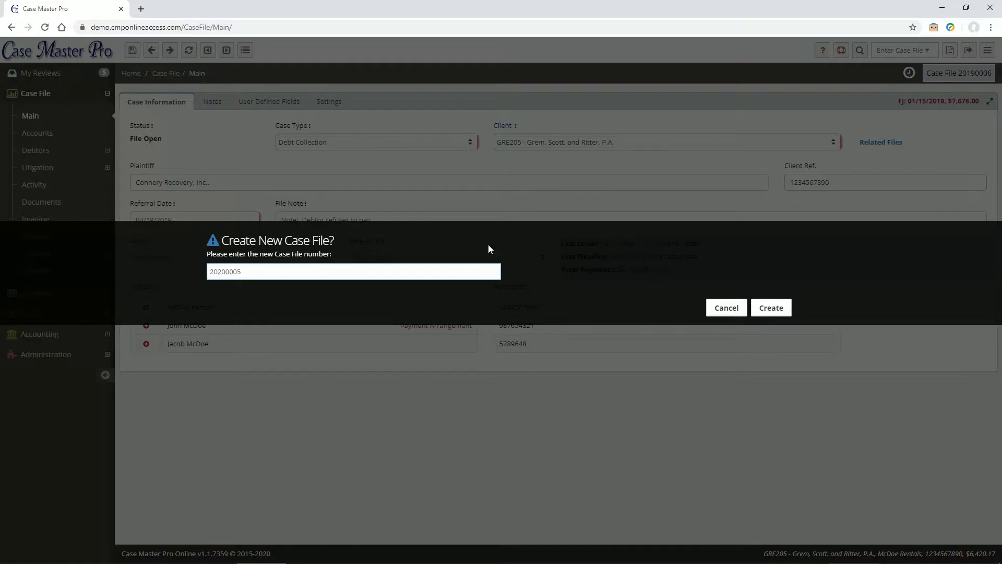
left_click(772, 308)
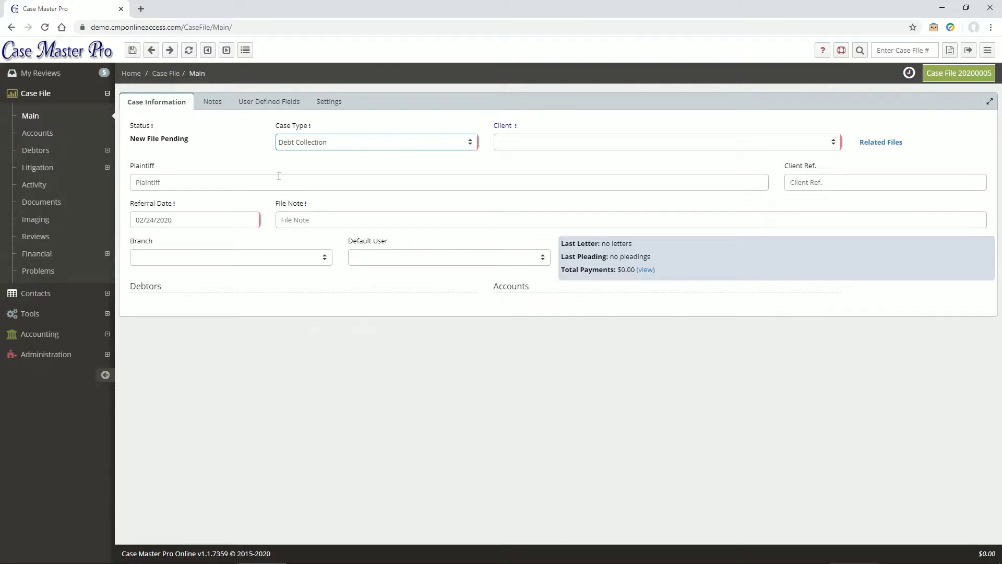
left_click(532, 147)
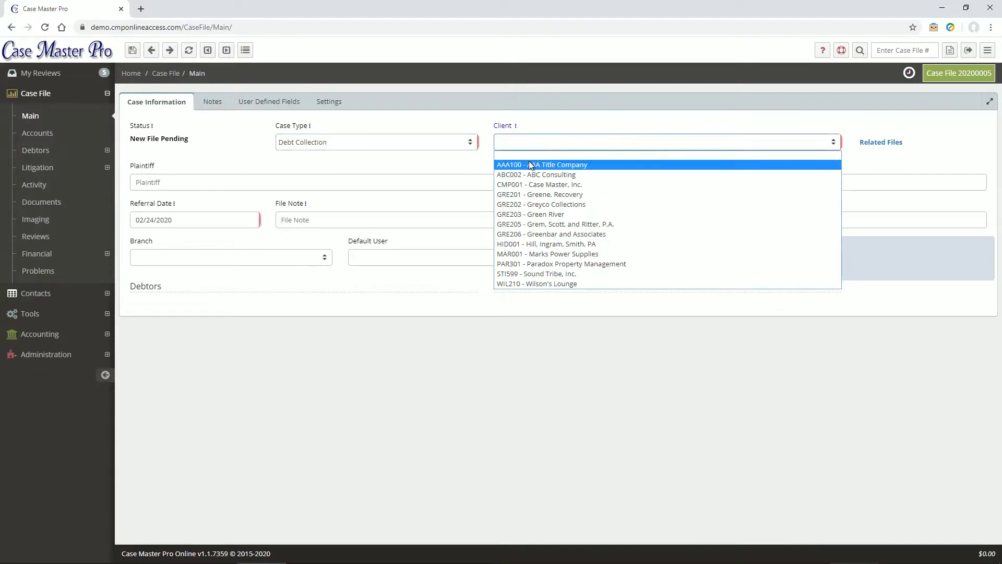
left_click(528, 174)
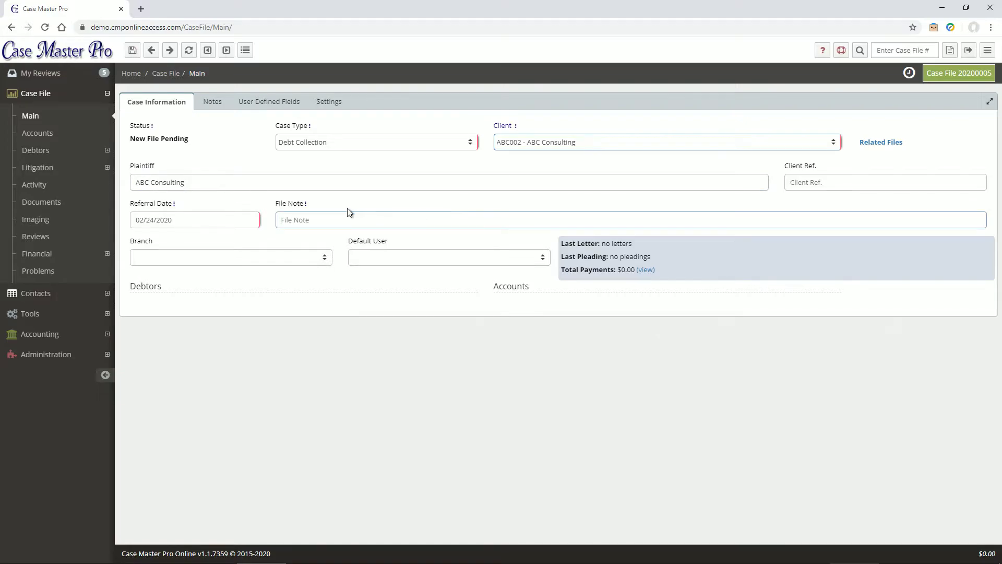
left_click(334, 186)
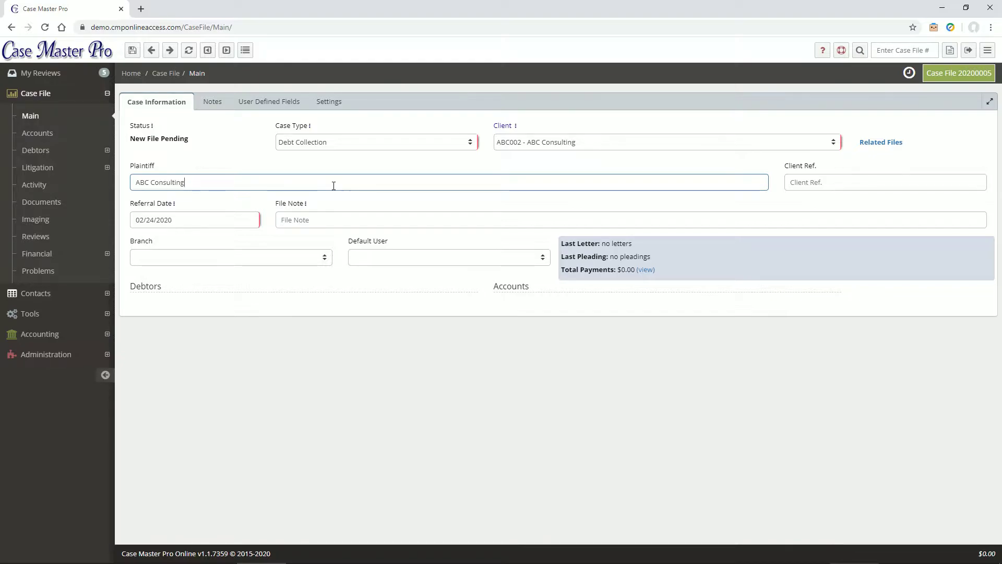
left_click(797, 185)
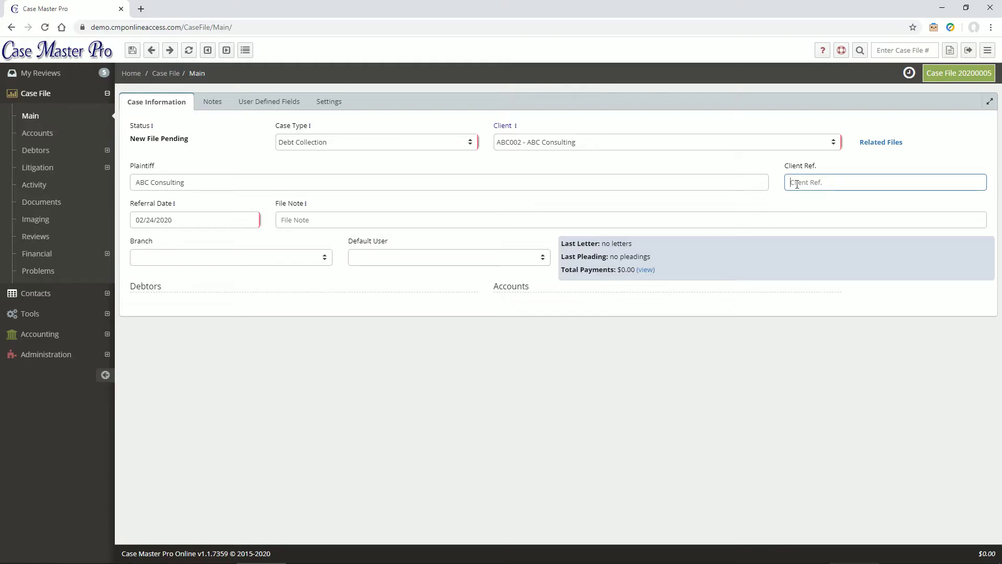
Step: Check the case file's interest method and contingency rate settings and save the case file
left_click(334, 102)
left_click(730, 144)
left_click(730, 142)
left_click(734, 179)
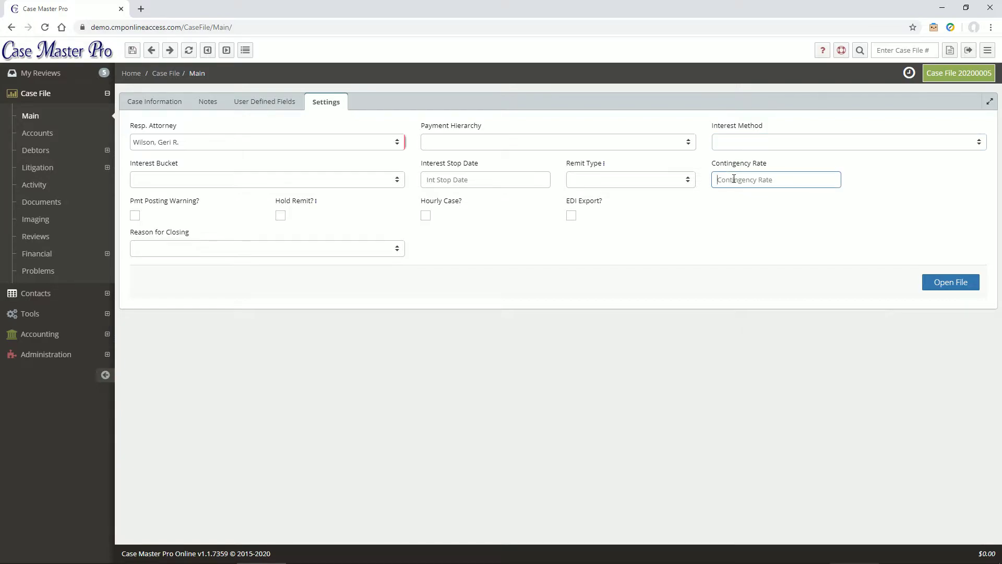
left_click(136, 55)
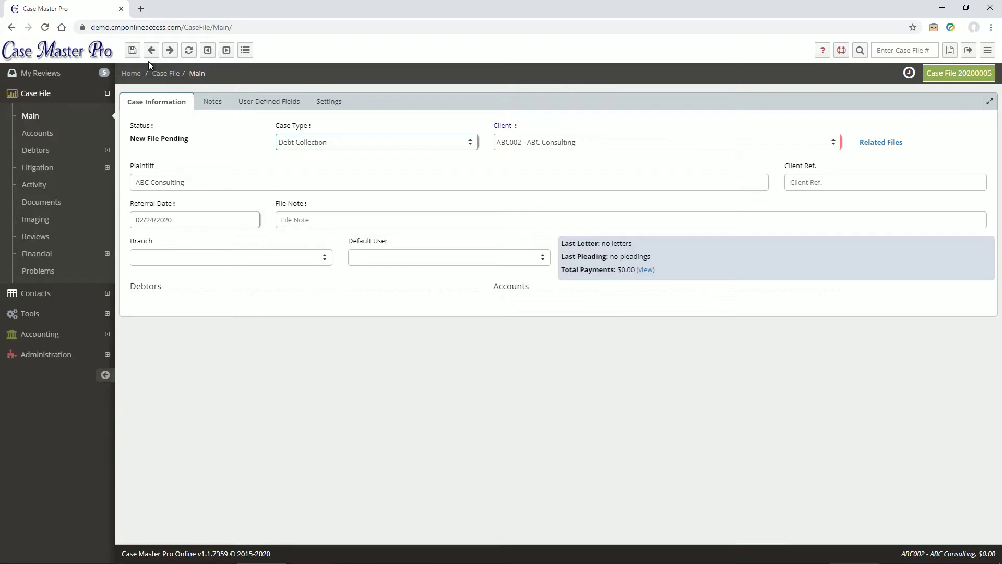
Step: Add an account to the case file with the debt type Contract and enter its account number
left_click(68, 139)
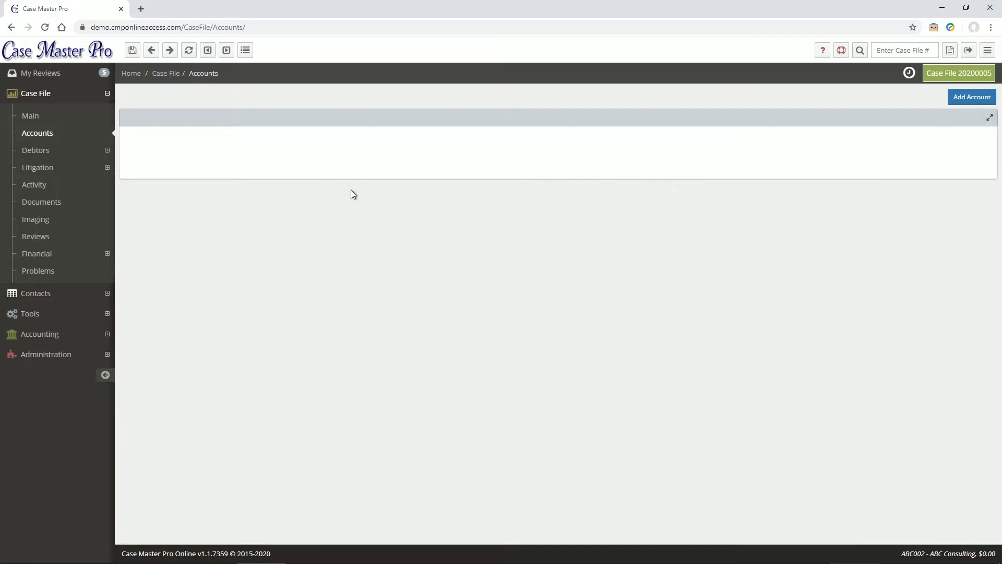
left_click(969, 99)
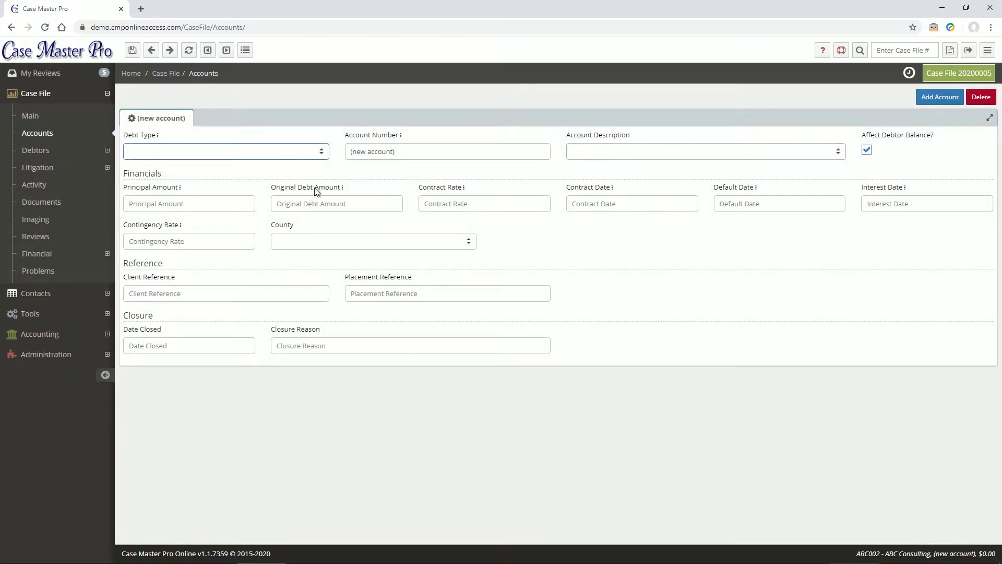
left_click(198, 157)
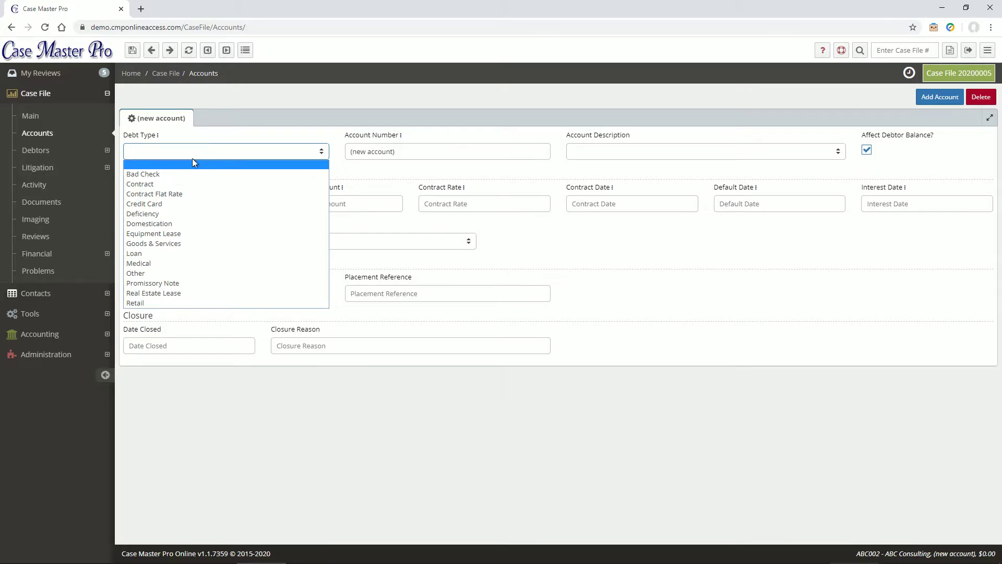
left_click(187, 181)
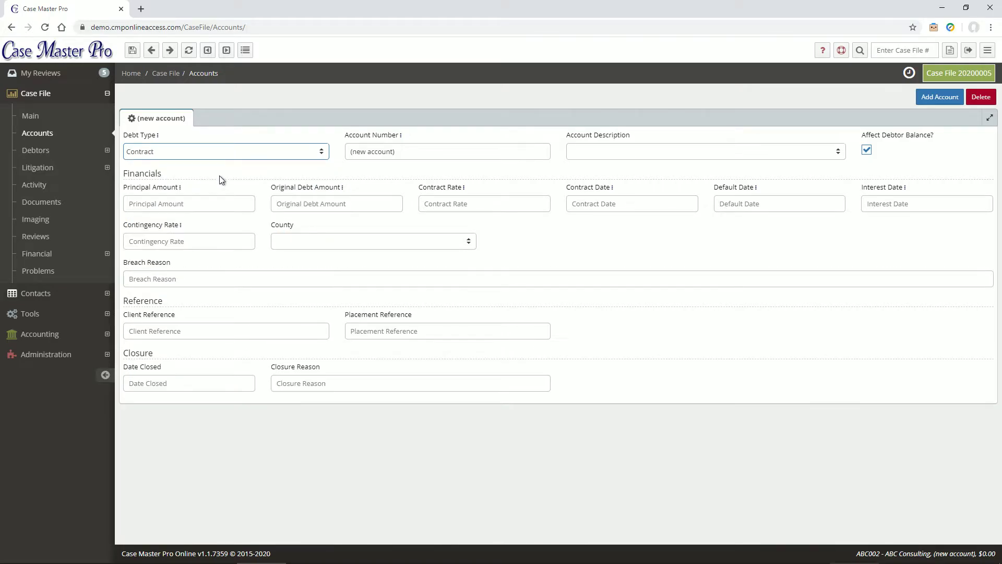
left_click(355, 147)
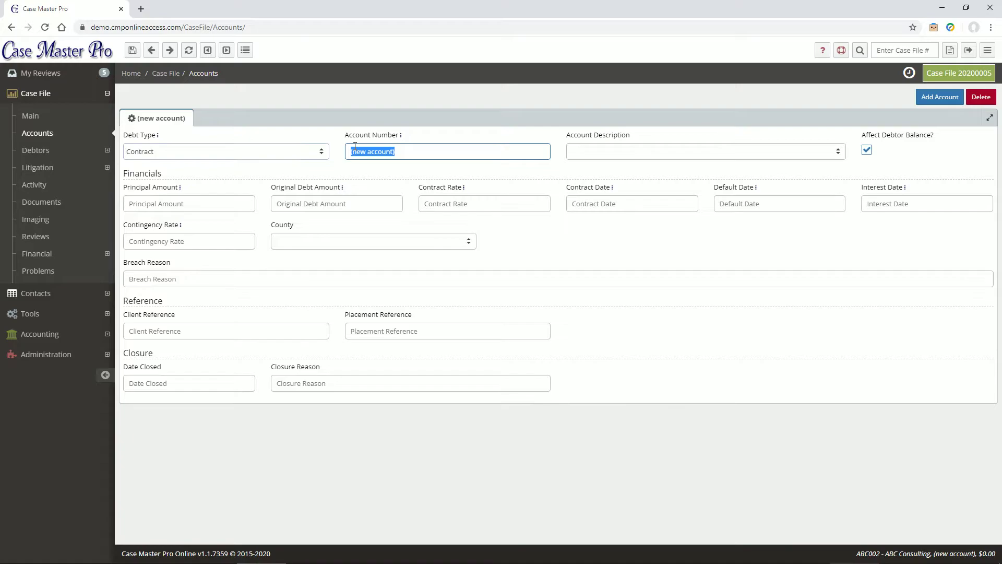
type("123456789")
Step: Set the account's principal amount to $5,000.00 and its contract rate to 12%
left_click(177, 201)
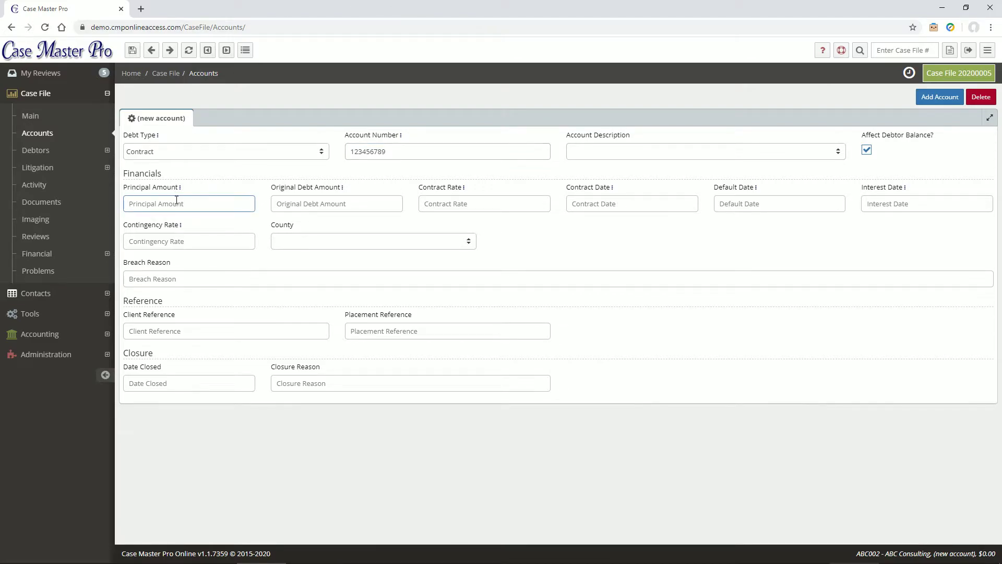
left_click(460, 201)
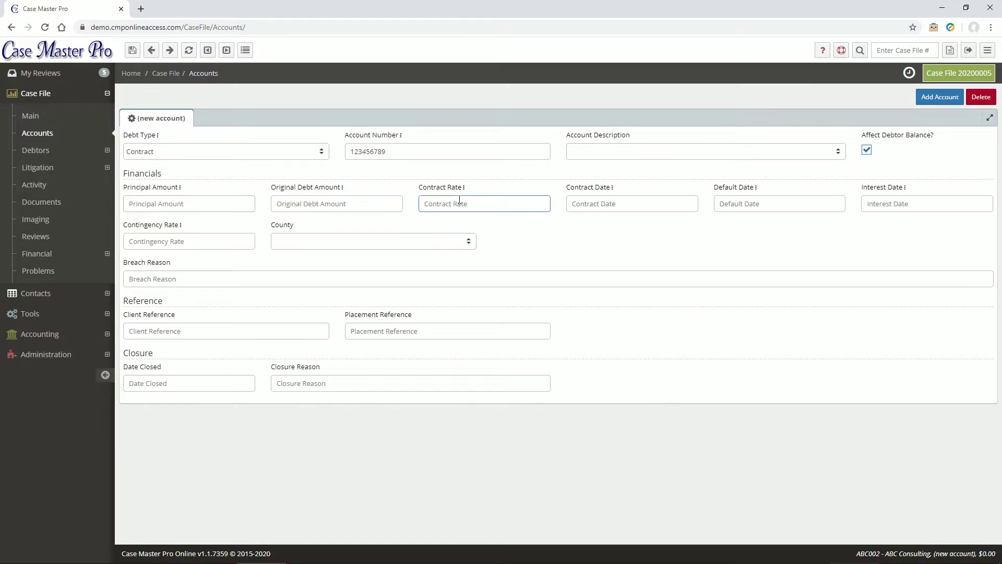
left_click(748, 204)
left_click(878, 201)
left_click(160, 205)
type("5000")
key("Tab")
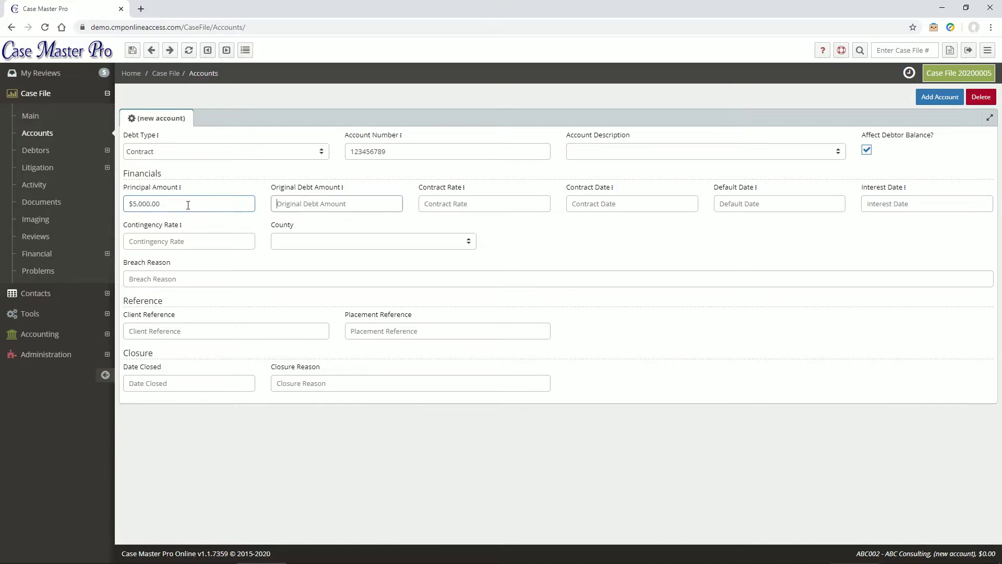
key("Tab")
type("12")
key("Tab")
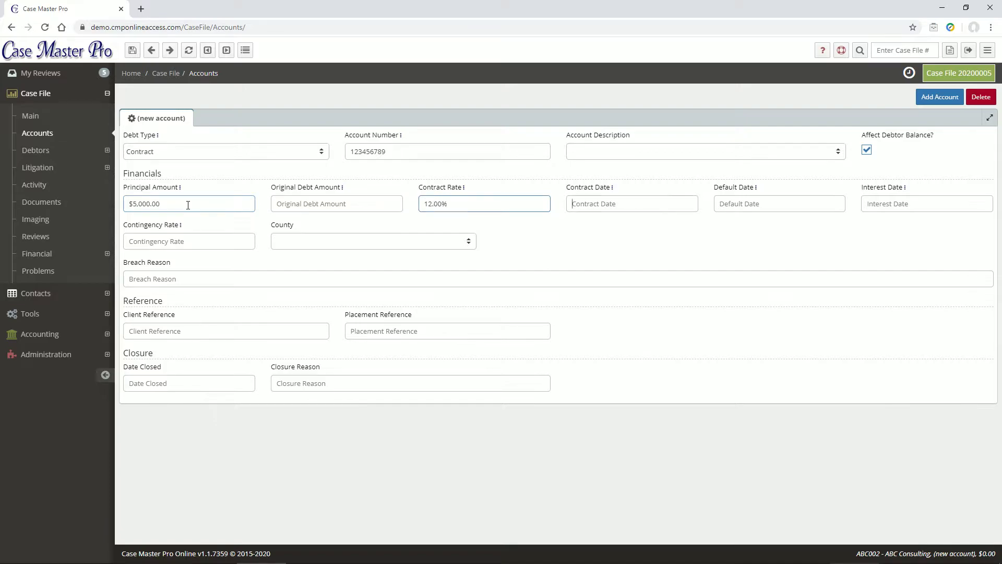
Step: Set the account's default date and interest date to 01/01/2020, leaving the contract date blank, and save the case file
key("Tab")
type("1/01/2020")
key("Tab")
type("1/1/2020")
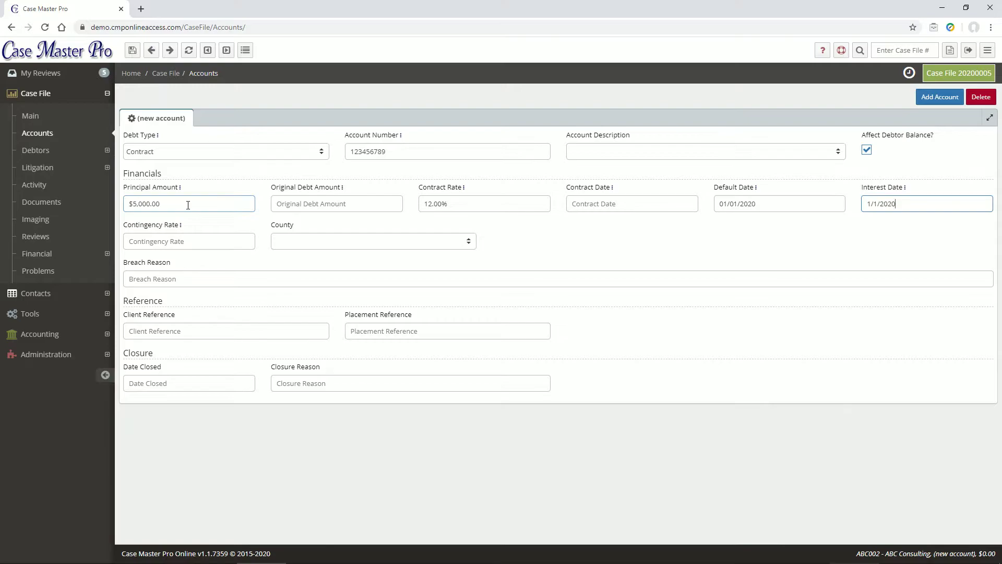
left_click(189, 238)
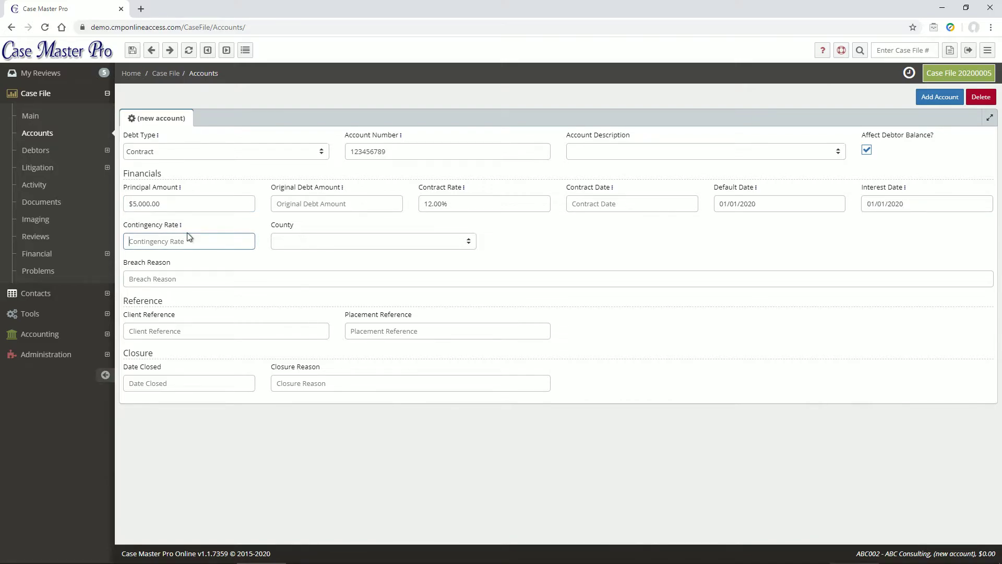
left_click(132, 50)
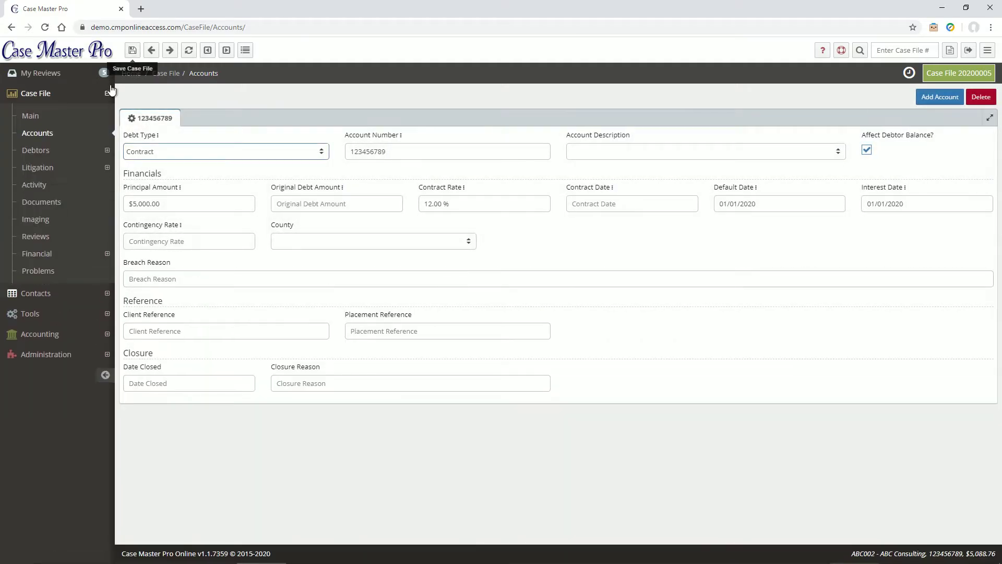
Step: Add an individual debtor to the case file and enter the debtor's first, middle and last names
left_click(65, 157)
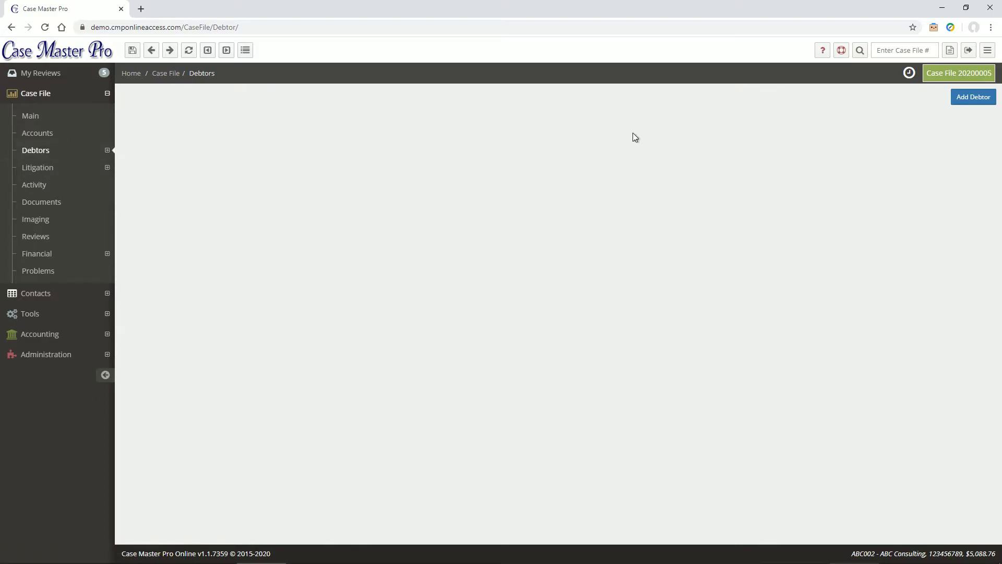
left_click(959, 97)
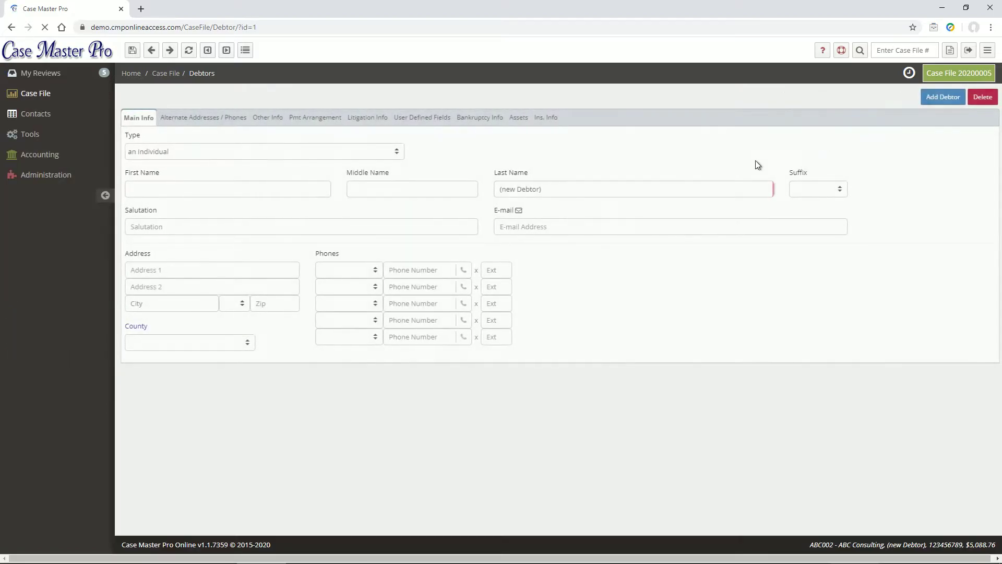
left_click(189, 189)
type("John")
key("Tab")
type("M.")
key("Tab")
type("Doe")
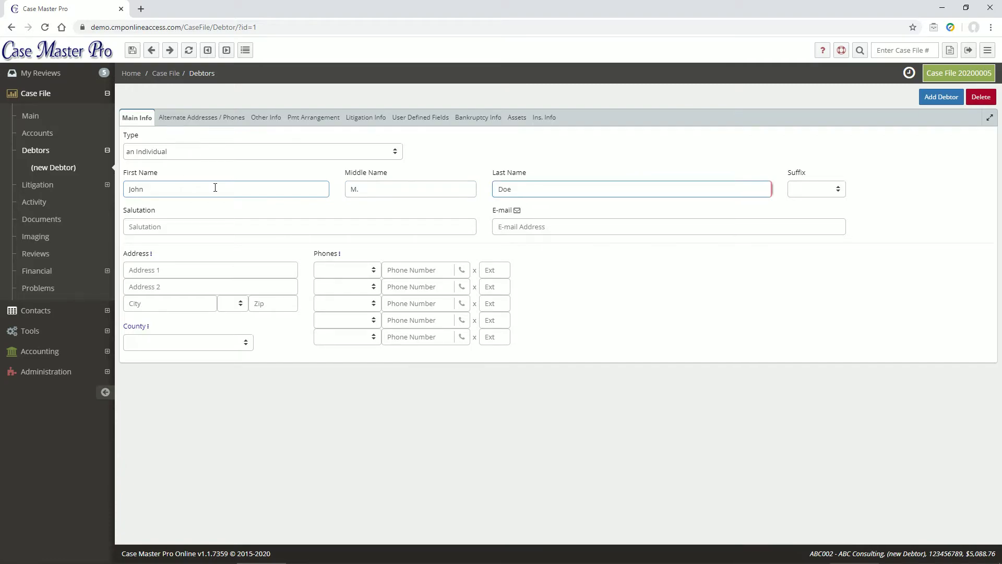
Step: Enter the debtor's street address and zip code so the city, state and county fill in from the zip
key("Tab")
key("Tab")
key("Tab")
key("Tab")
key("Tab")
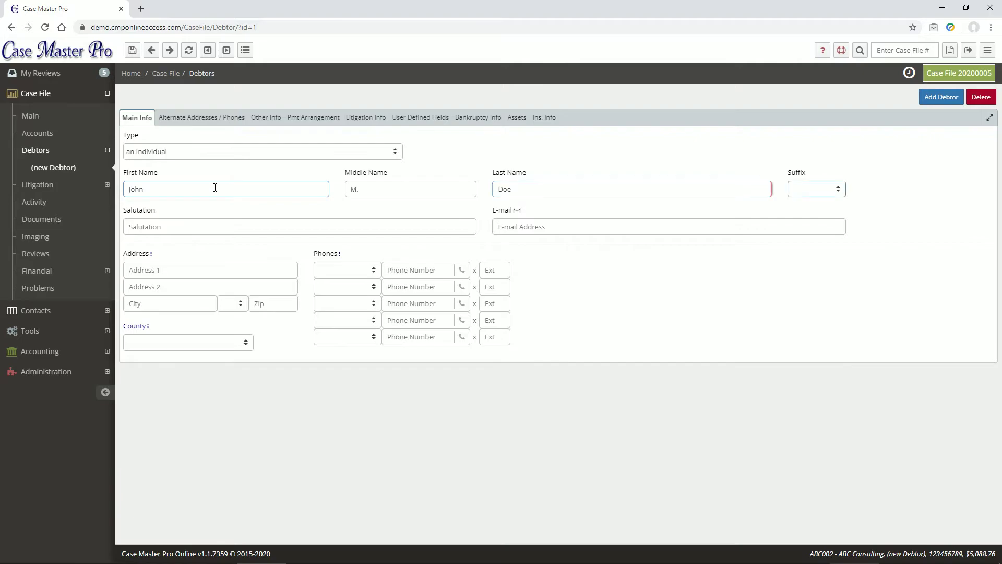
key("shift+Tab")
type("123 Main St")
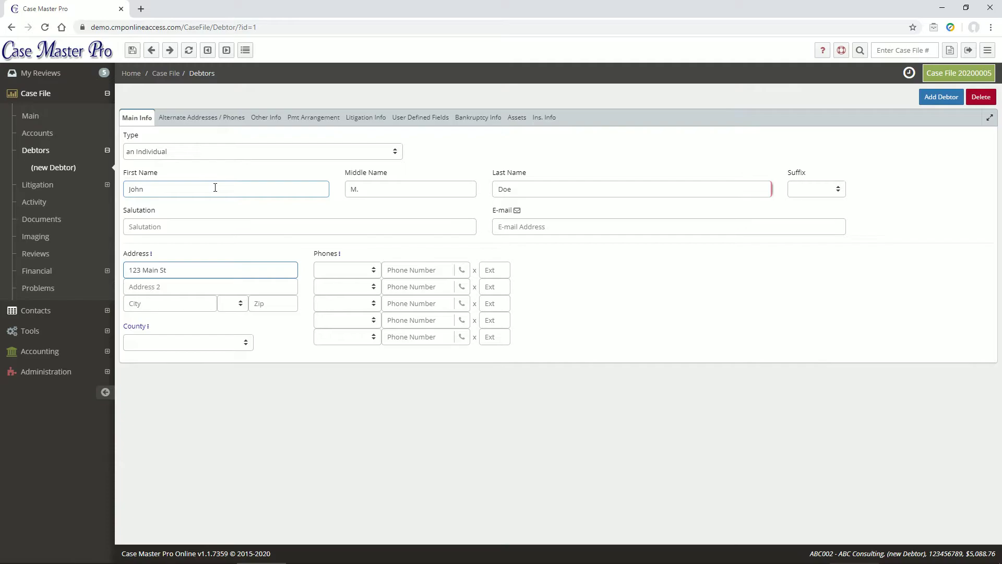
key("Tab")
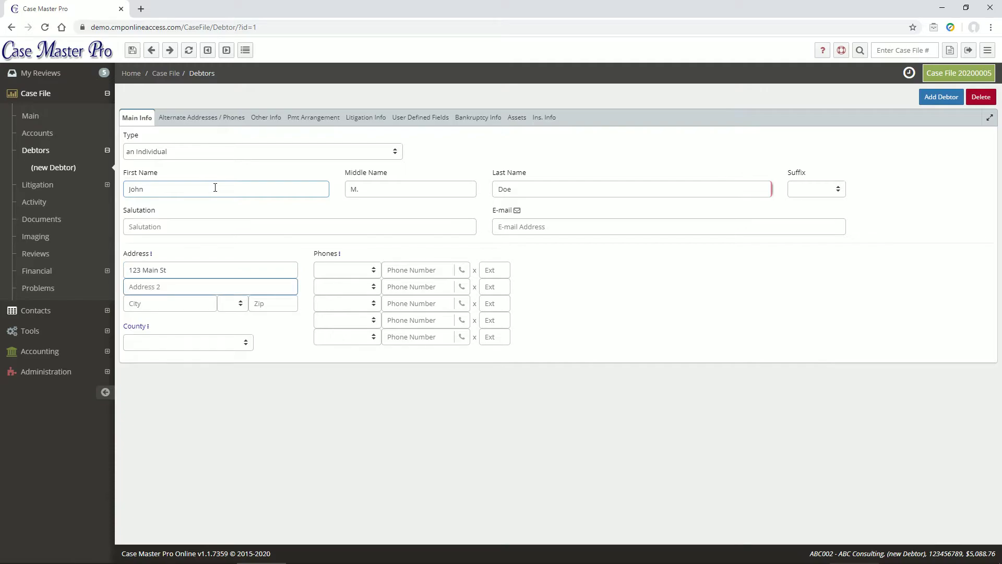
key("Tab")
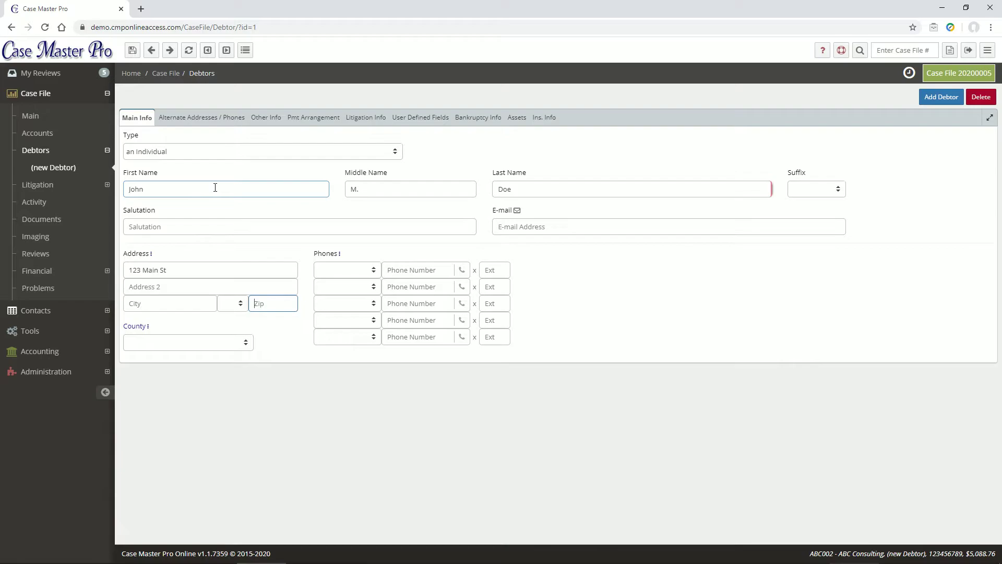
type("32250")
key("Tab")
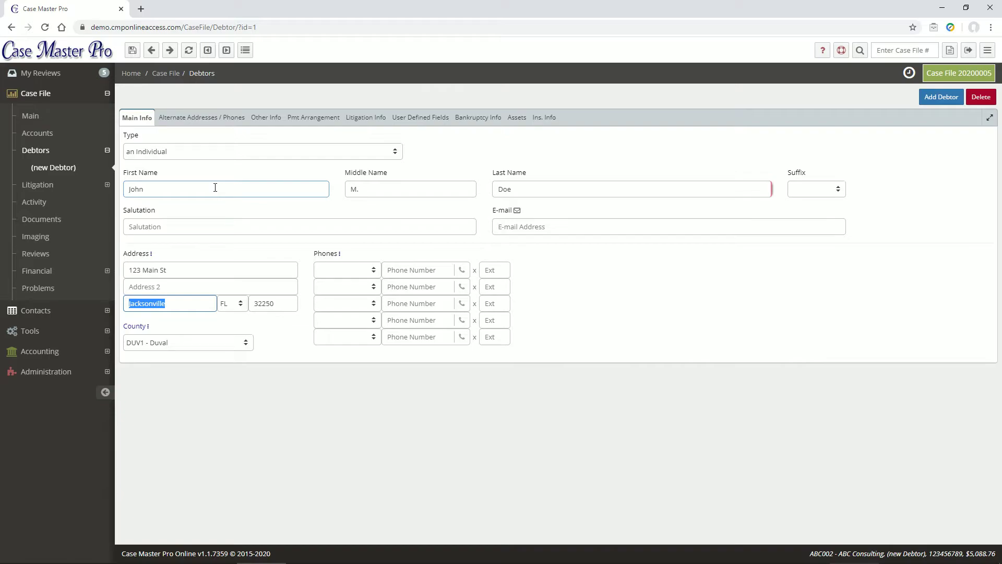
Step: Enter a phone number of type Company in the debtor's first phone line
left_click(353, 269)
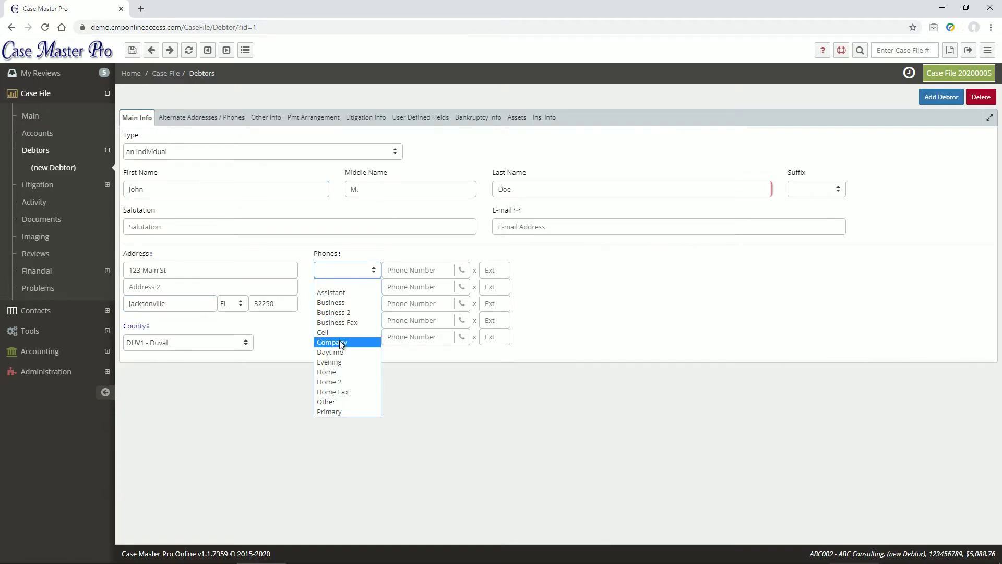
left_click(374, 343)
left_click(398, 272)
type("5555551212")
key("Tab")
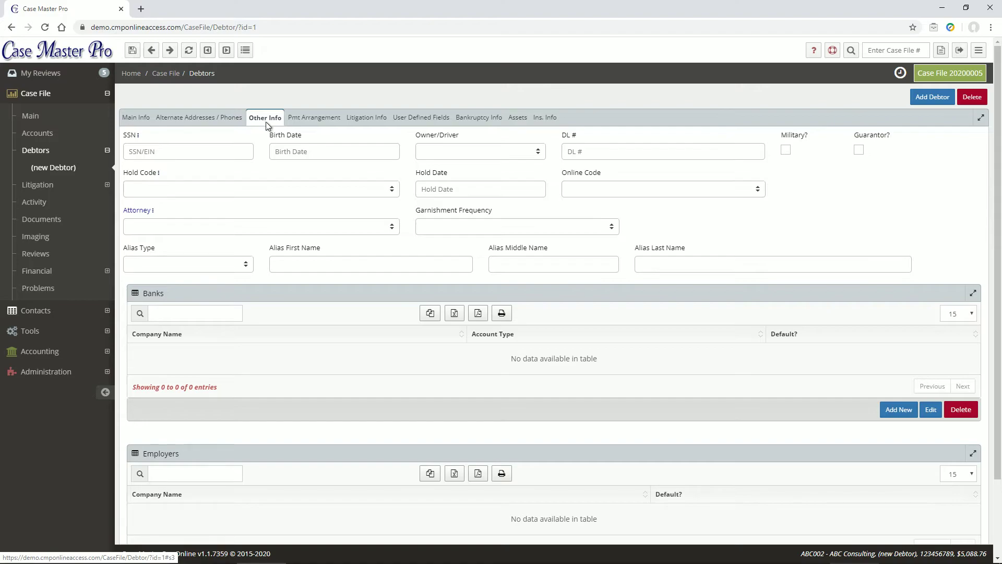
Step: Examine the debtor's other information fields, including SSN and birth date, and the entry forms for adding a bank and an employer
left_click(147, 152)
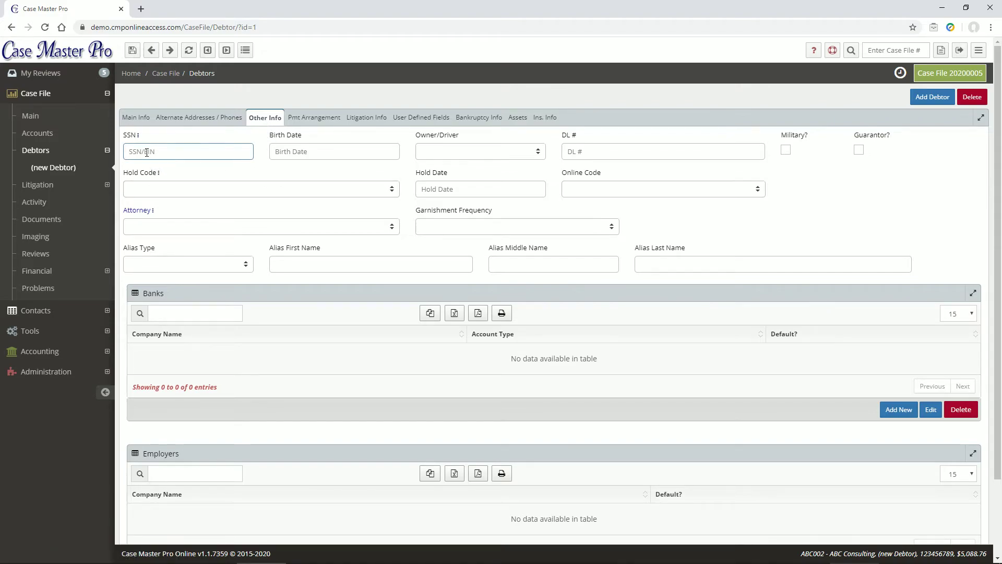
left_click(287, 145)
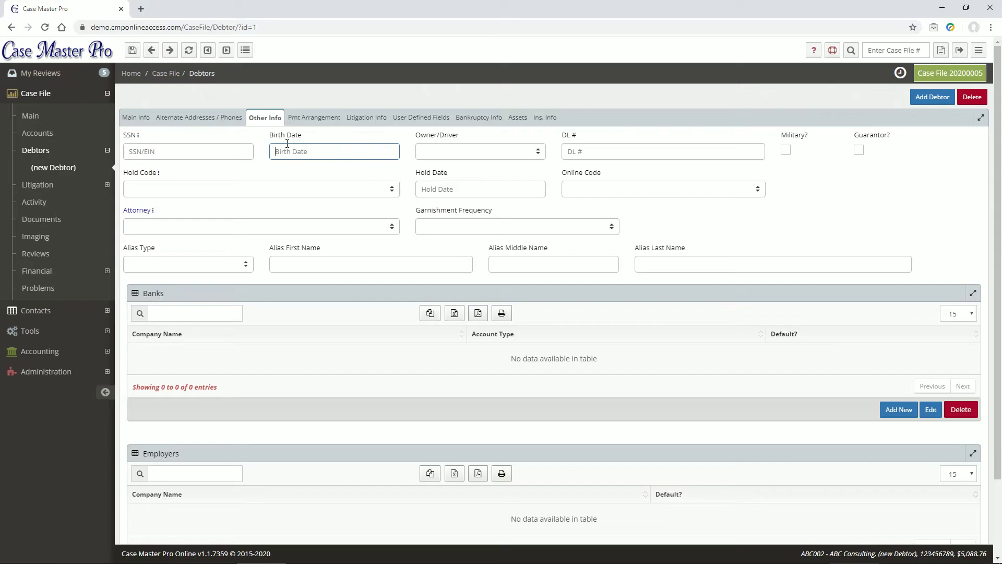
scroll(340, 224, "down", 1)
left_click(891, 364)
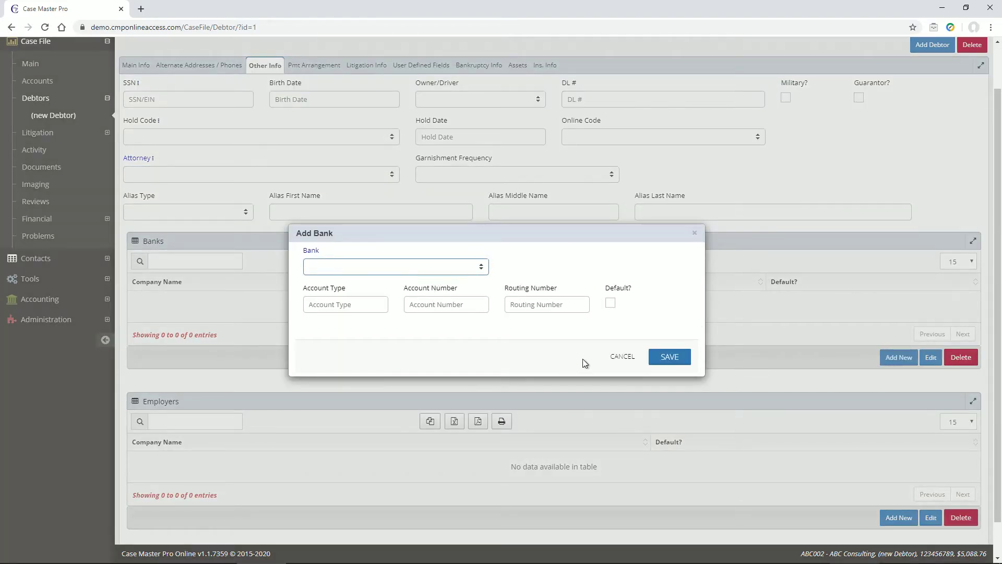
left_click(623, 356)
left_click(899, 518)
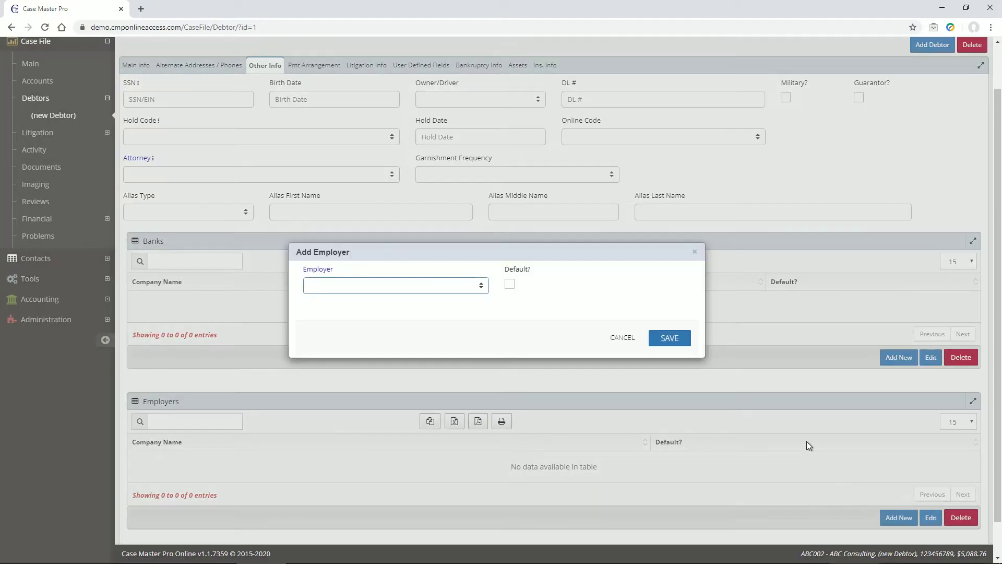
left_click(622, 338)
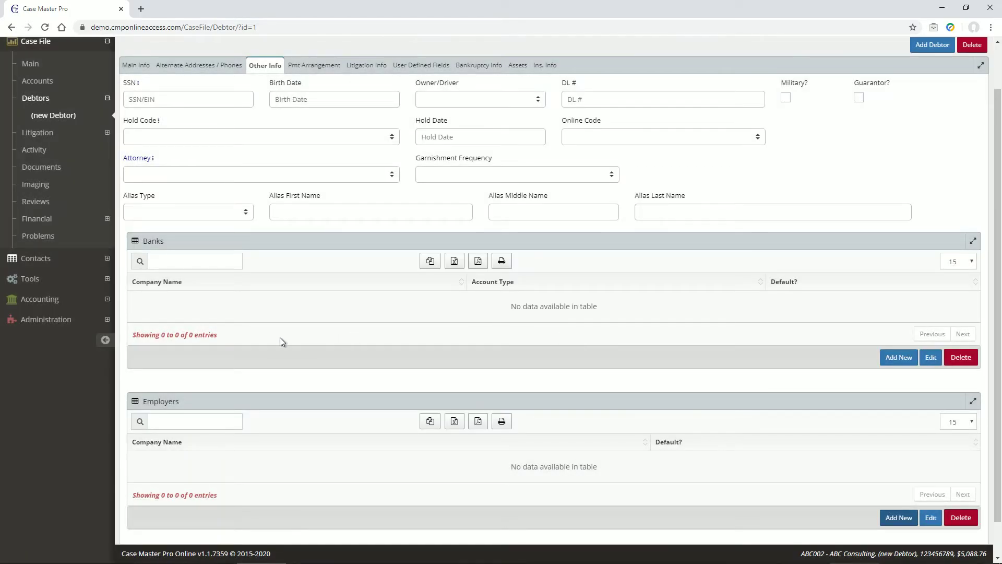
Step: Save the new debtor record to the case file
scroll(288, 336, "up", 1)
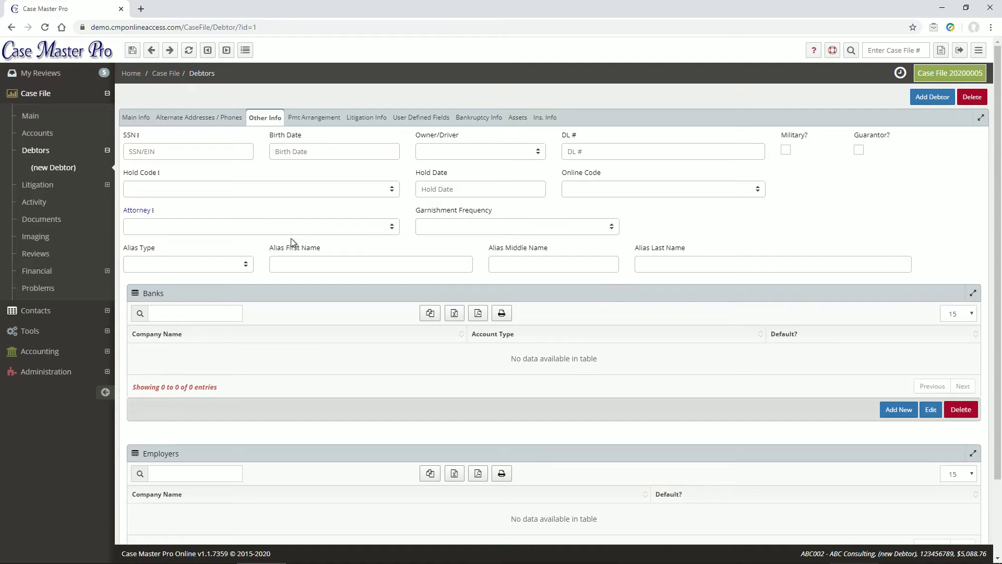
left_click(130, 52)
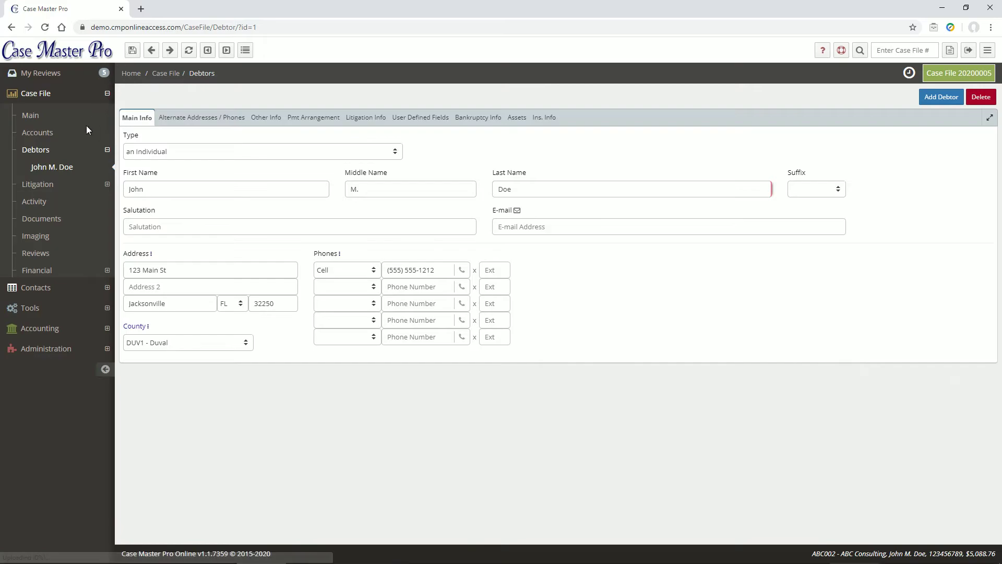
Step: Examine the litigation main information, suit and final judgment fields, the other litigation information such as stipulation, and the Motion To Tax page
left_click(52, 182)
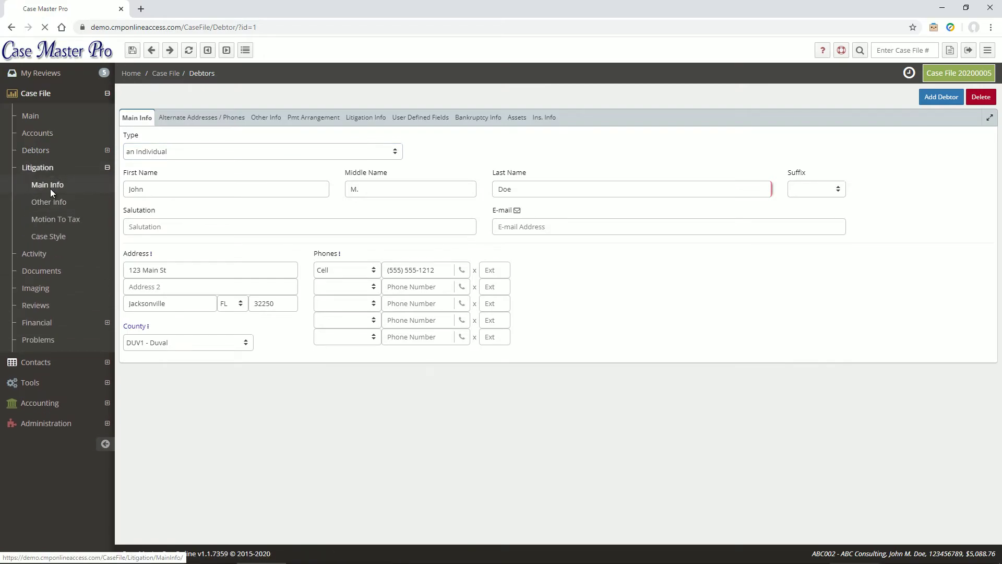
left_click(51, 191)
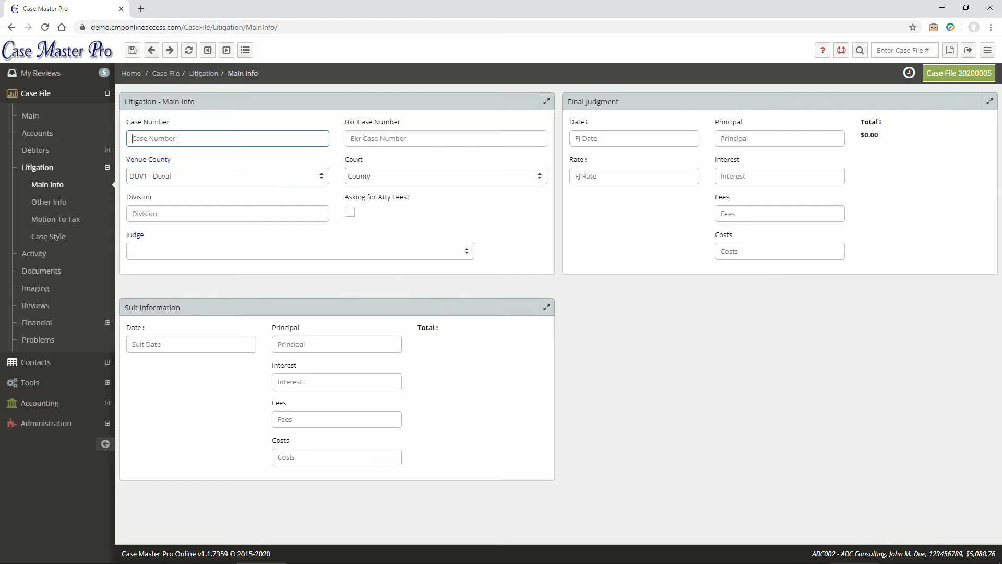
left_click(166, 344)
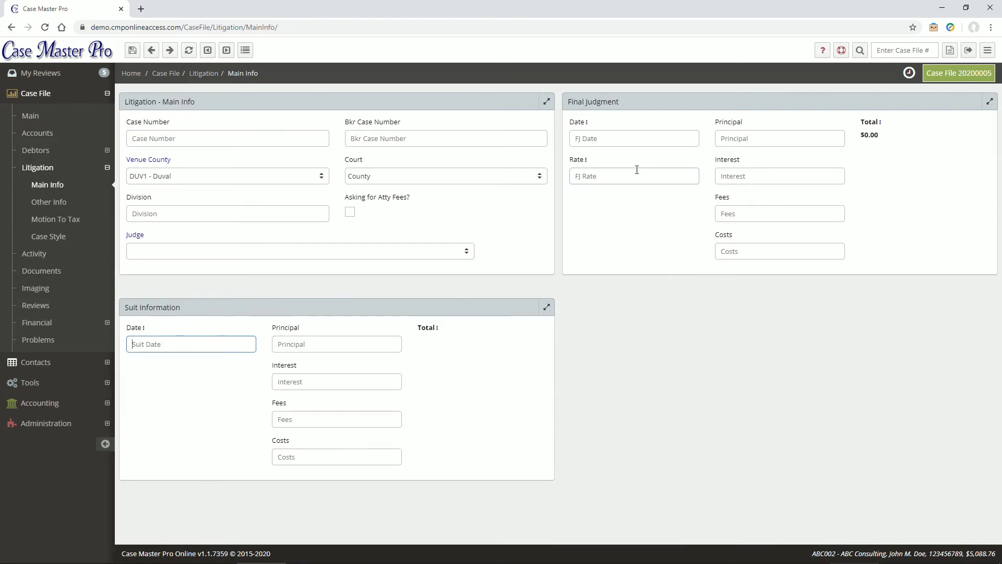
left_click(636, 138)
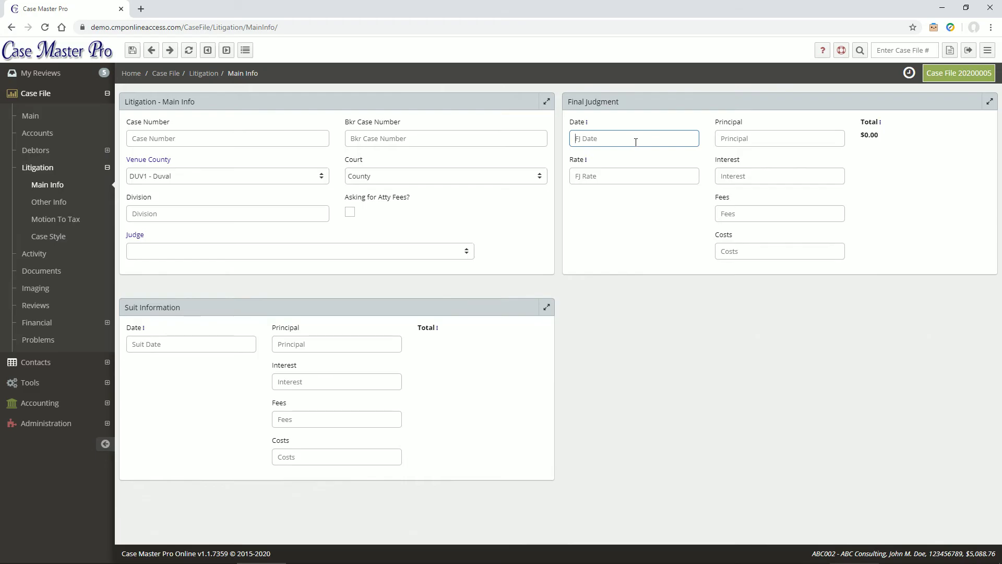
left_click(58, 201)
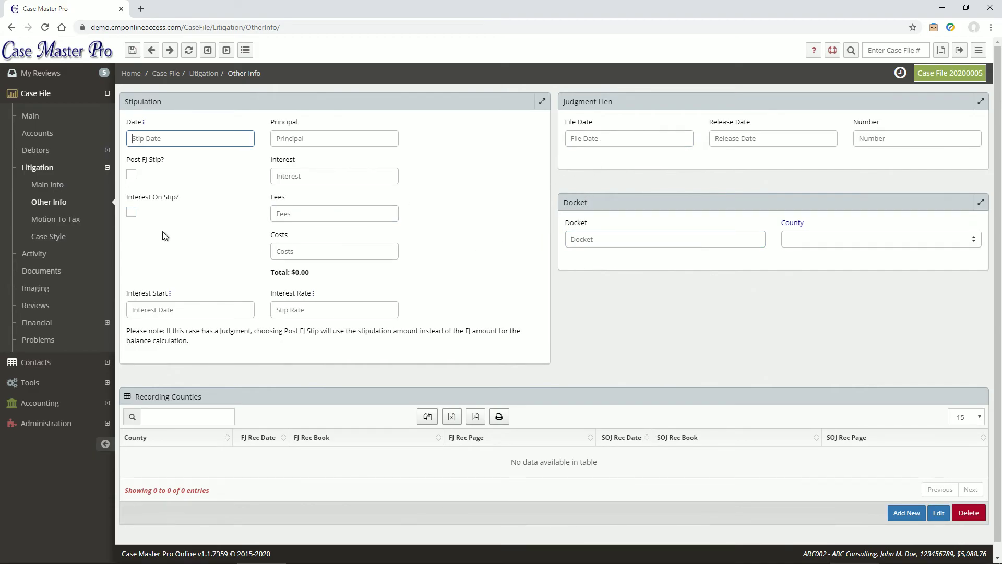
left_click(77, 221)
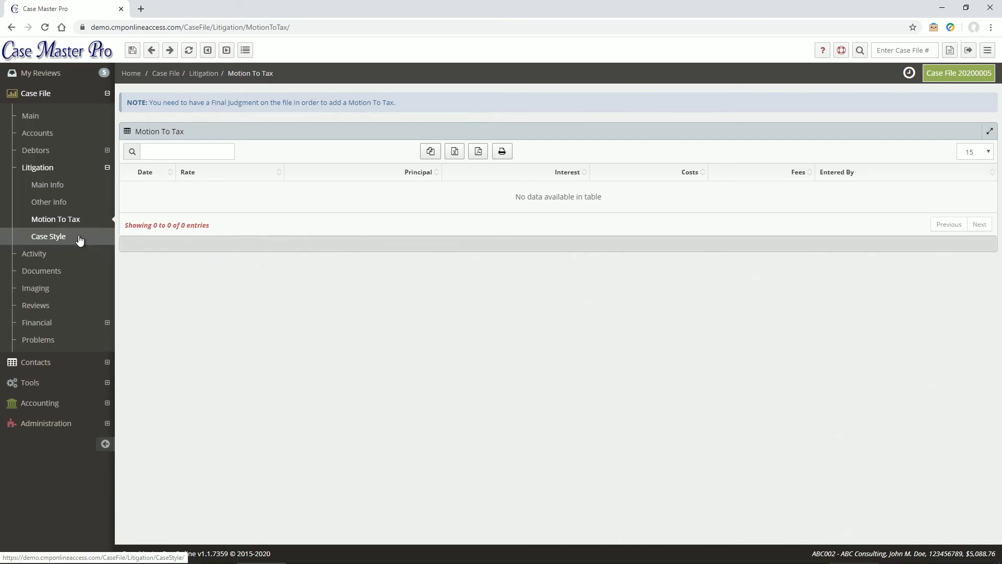
Step: Create the main and alternate case styles for the litigation and save them
left_click(79, 240)
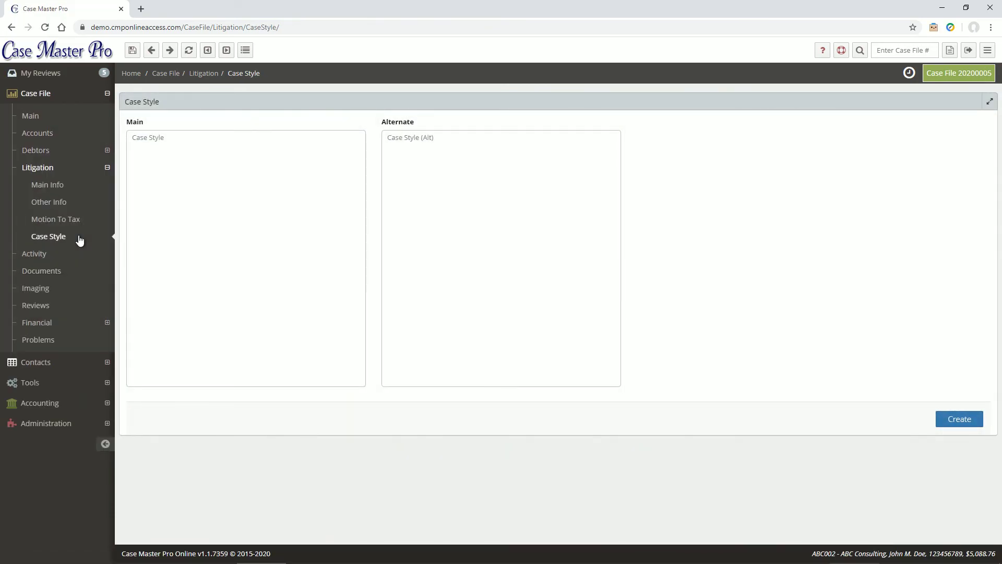
left_click(157, 199)
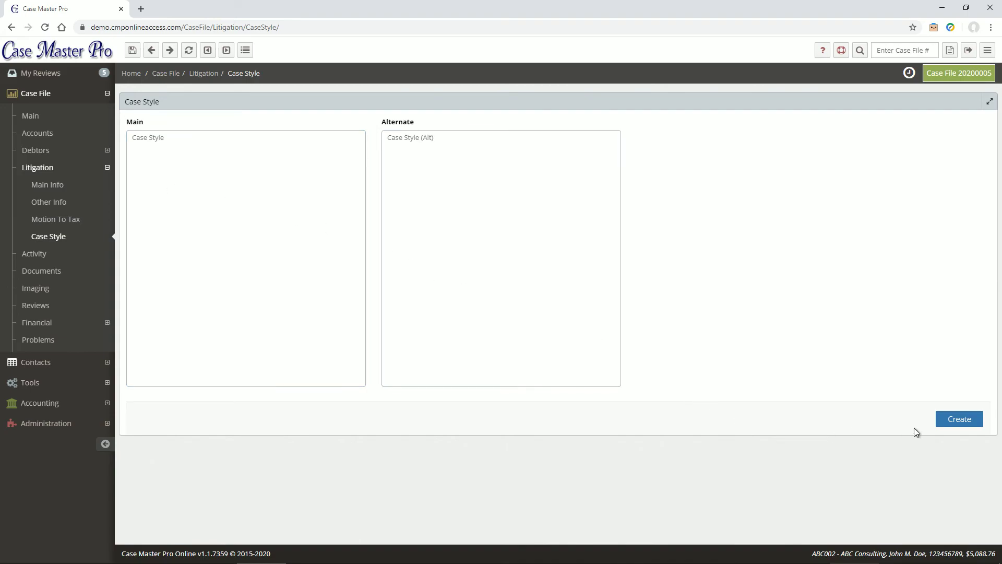
left_click(948, 420)
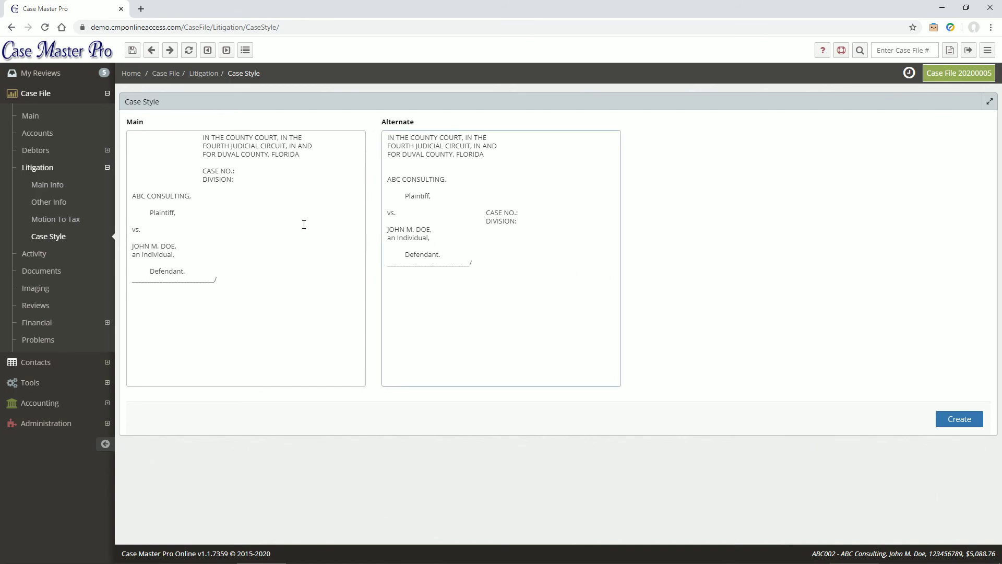
left_click(131, 51)
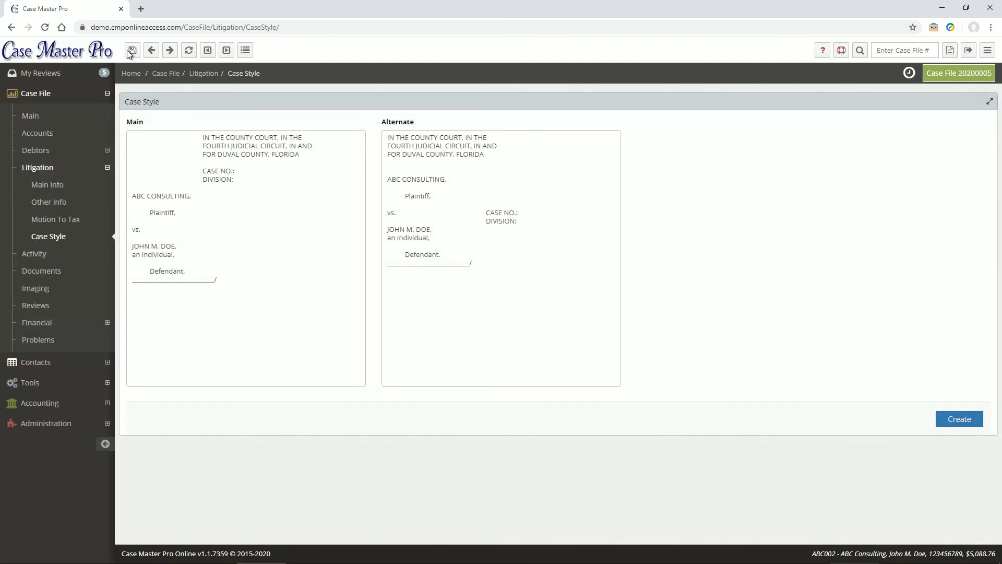
Step: Run the Open File operation from the case file's main settings and confirm it
left_click(41, 115)
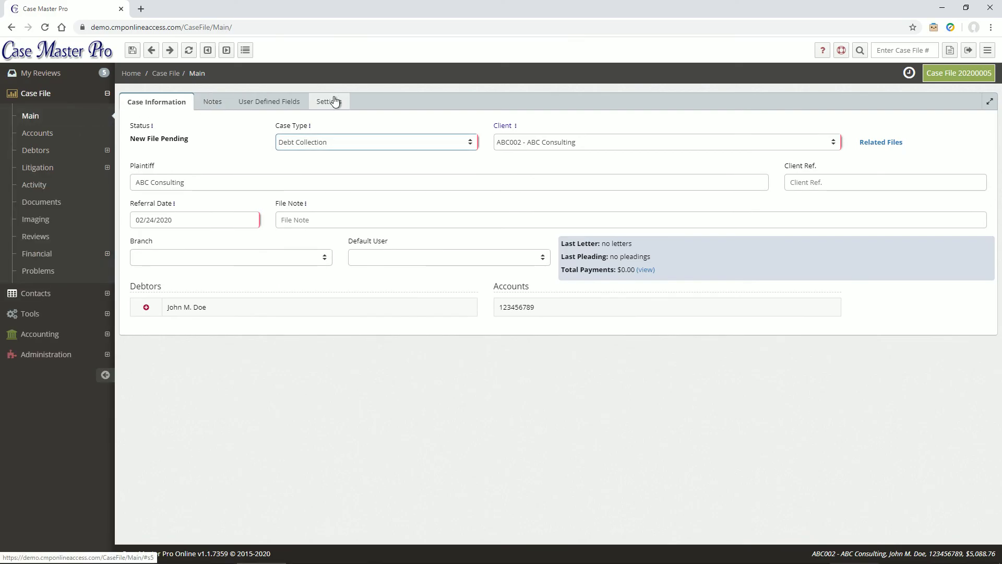
left_click(333, 101)
left_click(939, 284)
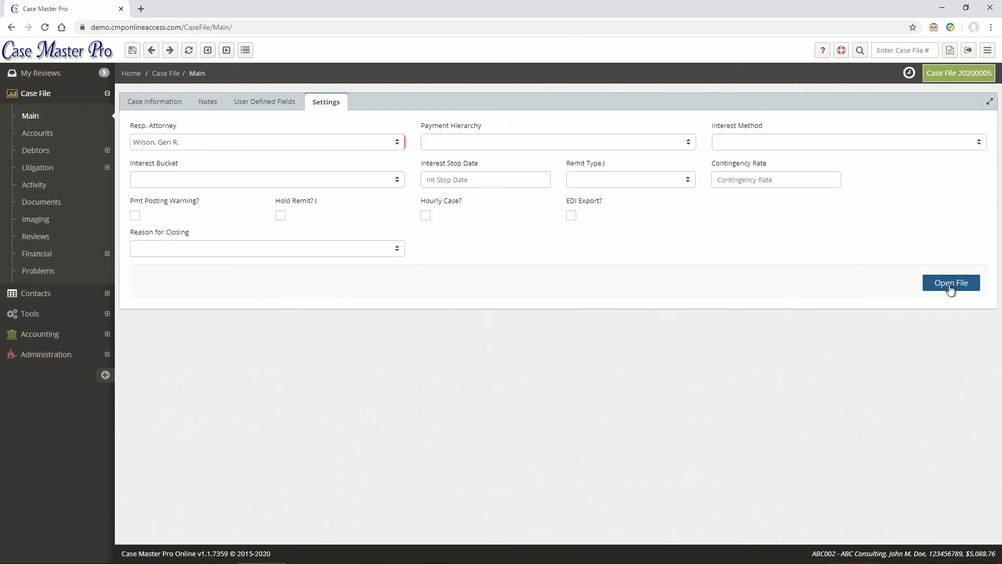
left_click(736, 272)
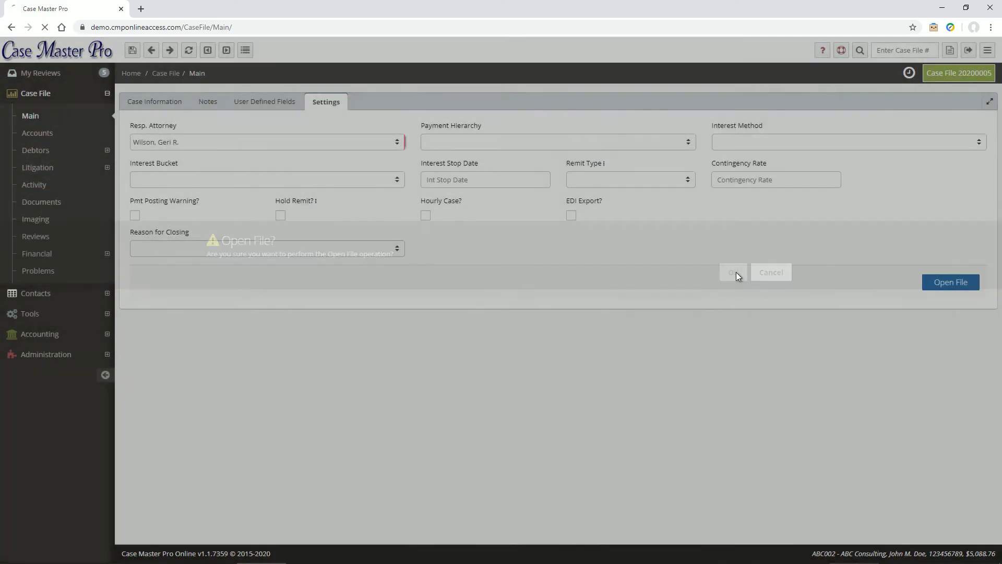